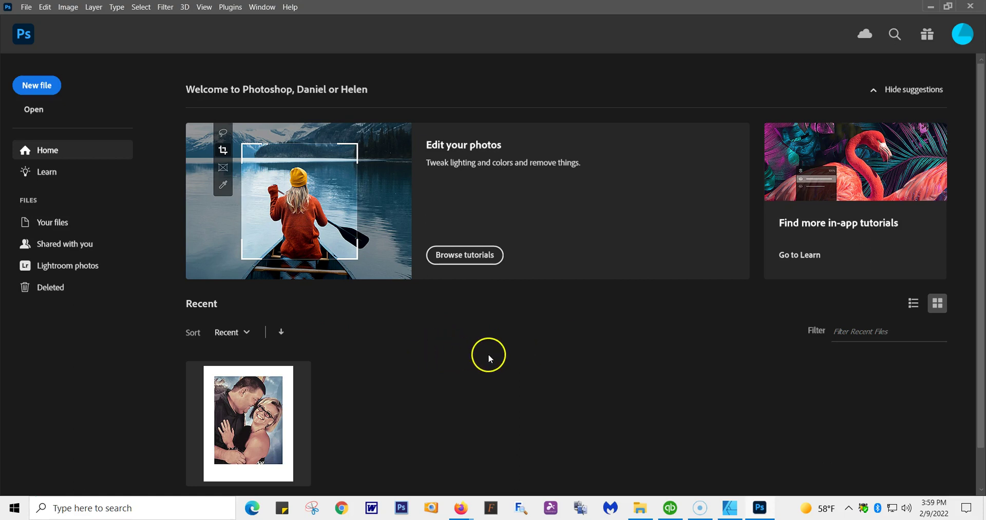
Start a new portrait 8.5 × 11 in document at 300 pixels per inch.
click(26, 7)
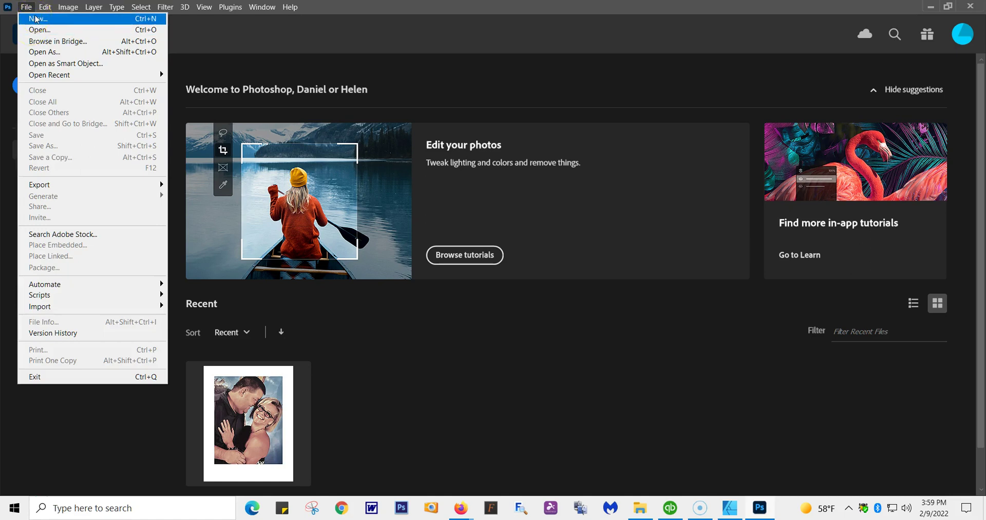
click(35, 19)
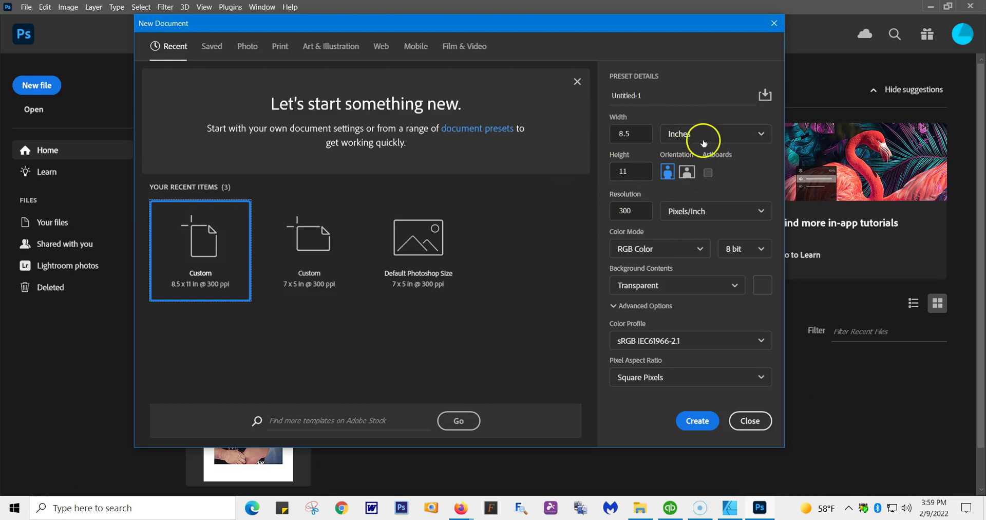
click(668, 172)
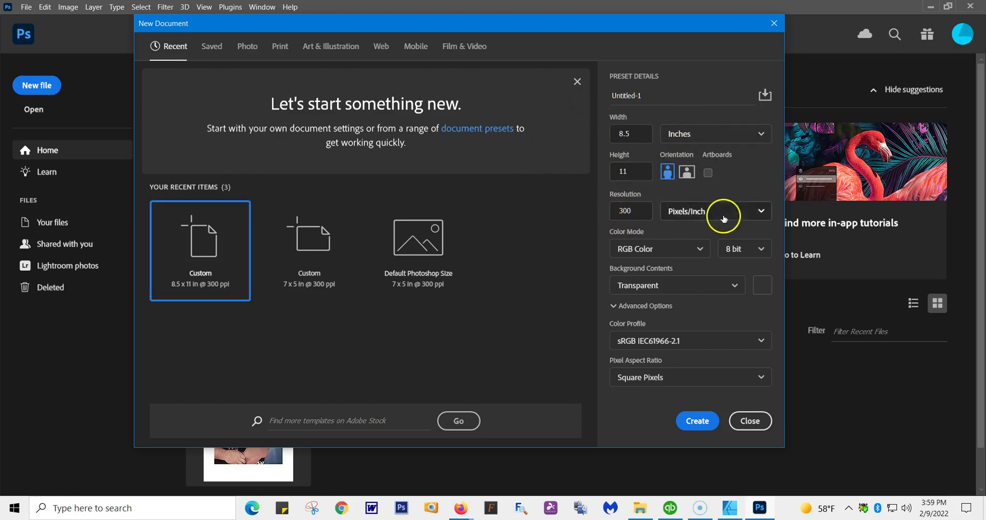
click(756, 211)
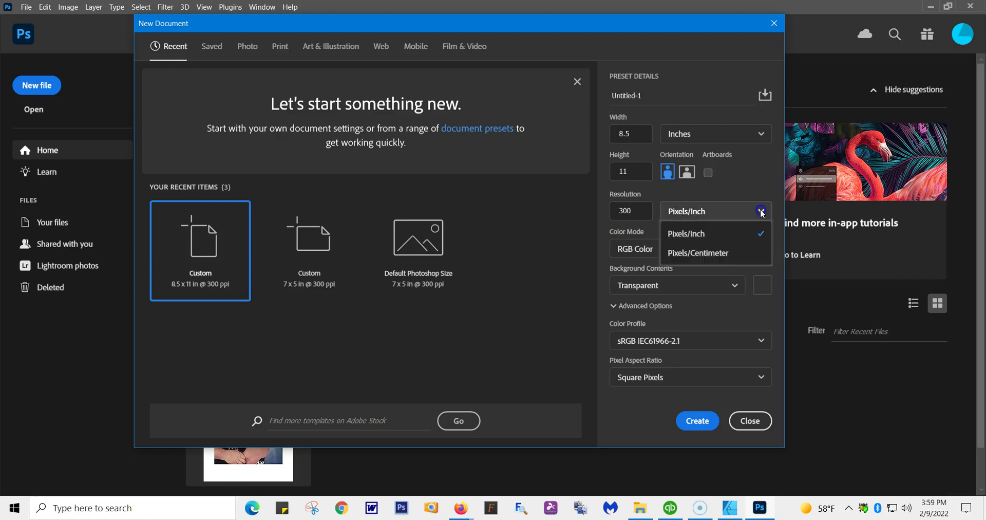
click(732, 215)
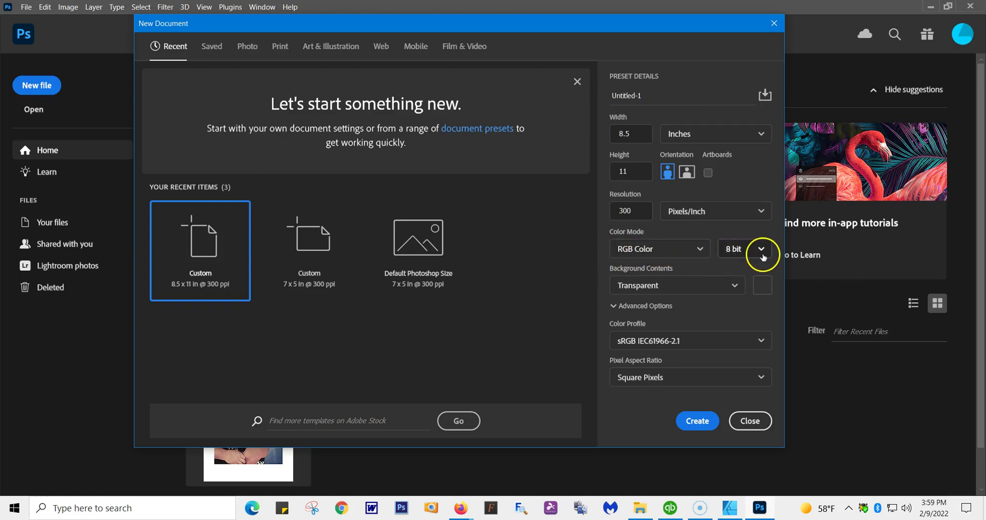
Keep the transparent background and the sRGB IEC61966-2.1 colour profile.
click(735, 285)
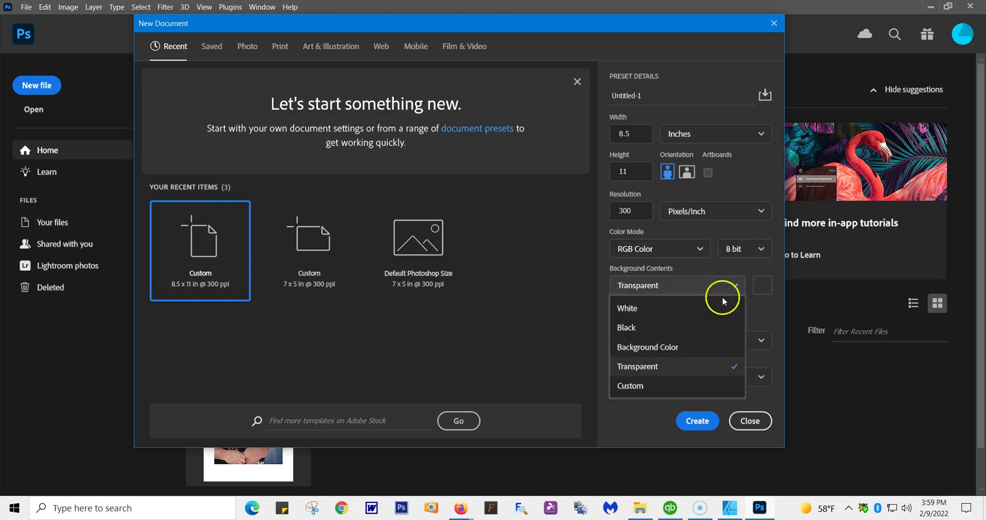
click(641, 367)
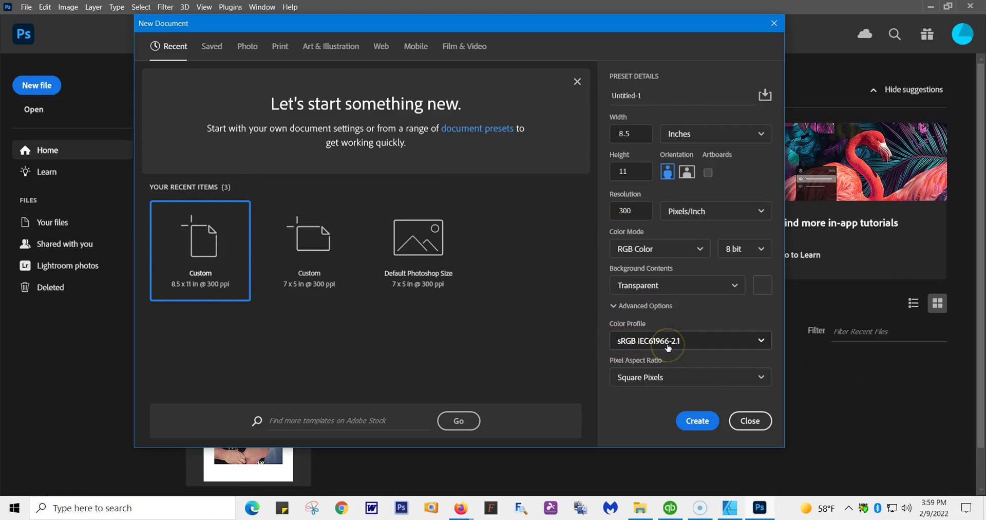
click(711, 345)
click(744, 345)
click(744, 344)
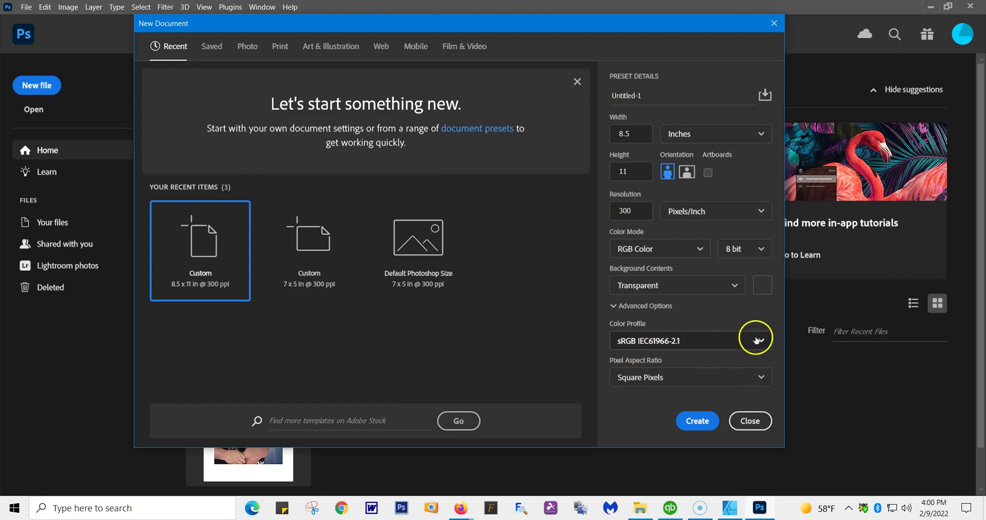
click(761, 341)
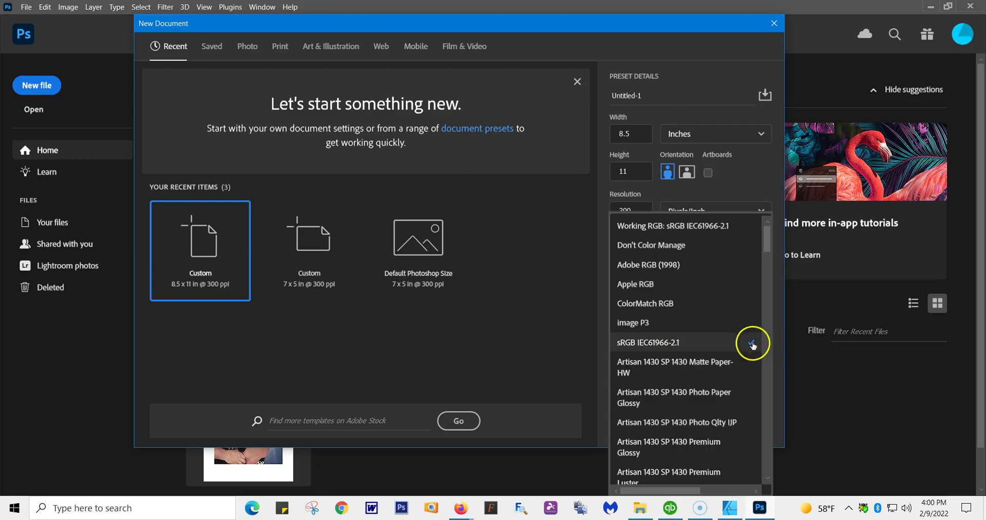
click(697, 349)
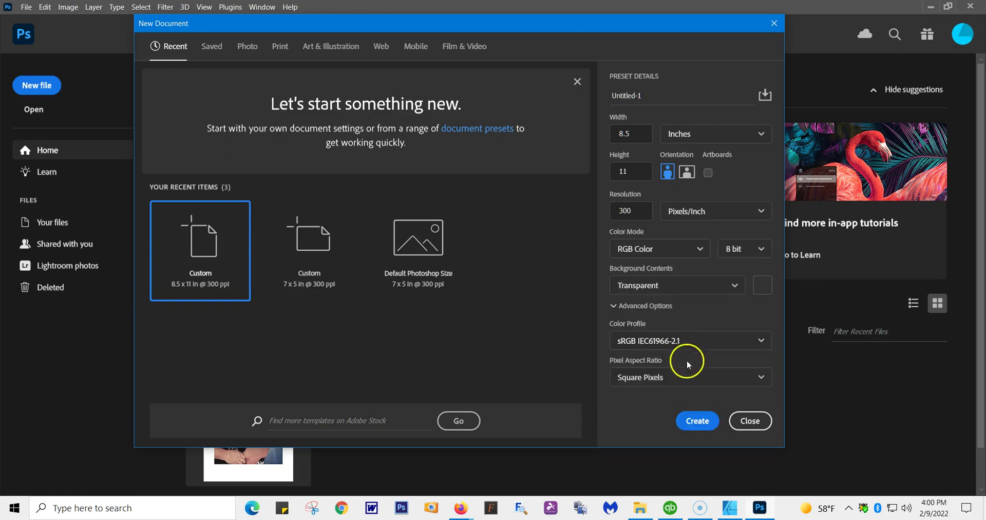
Create the transparent letter-size document and open the couple's PNG photo.
click(693, 424)
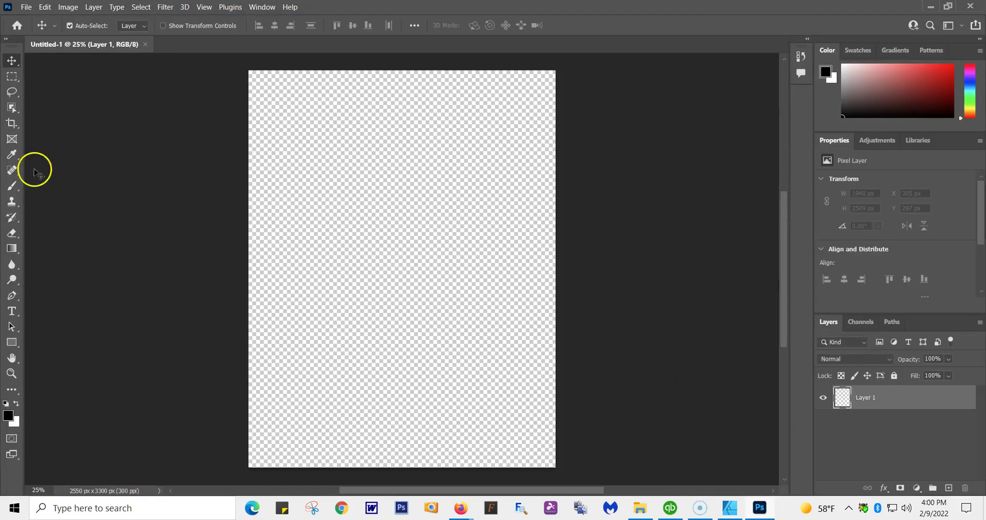
click(25, 8)
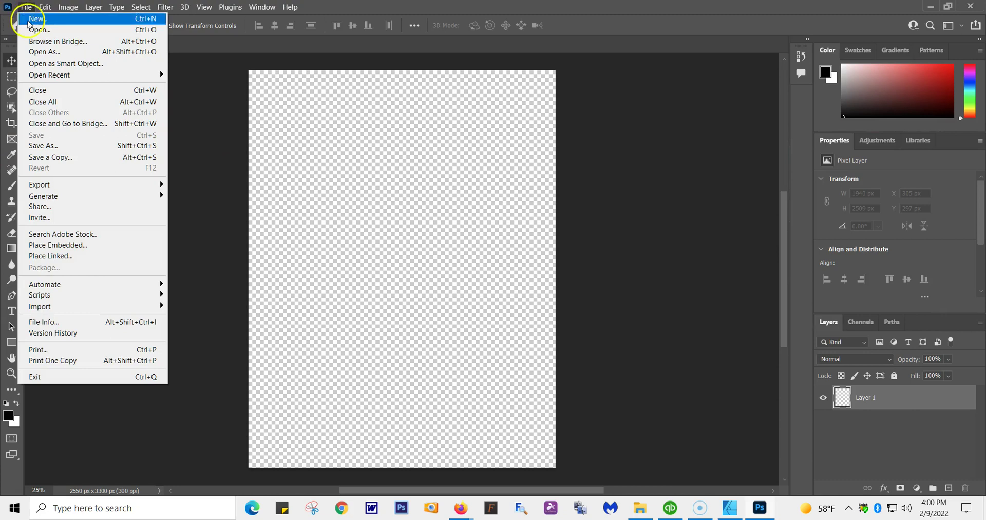
click(459, 149)
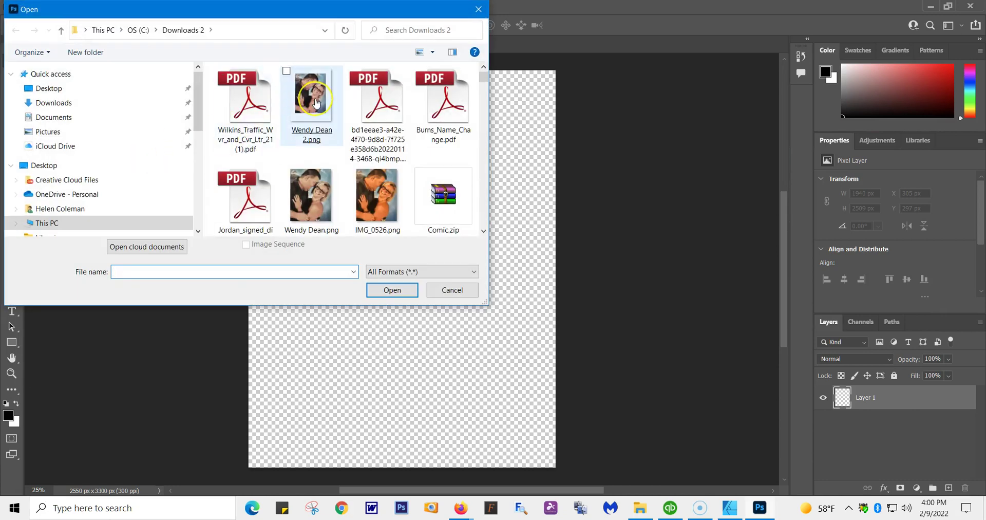
double_click(316, 102)
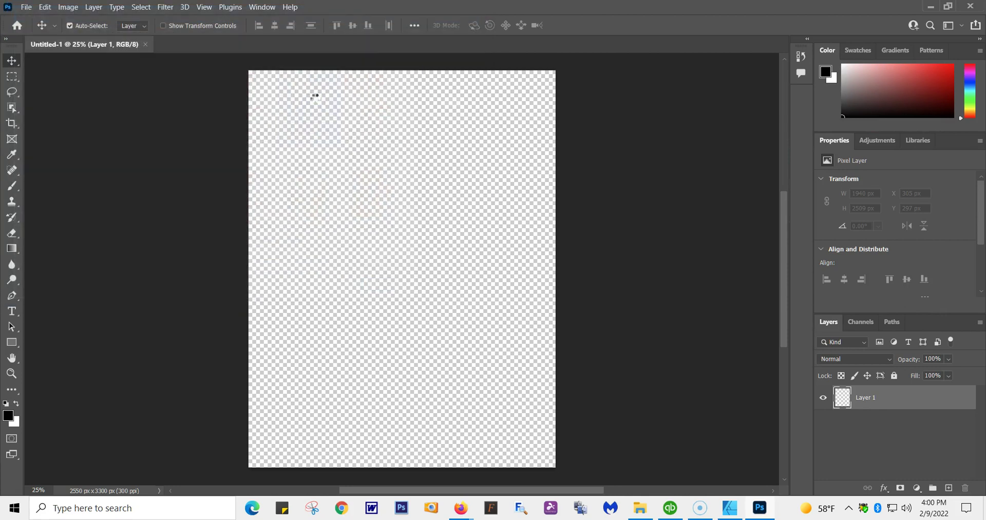
Move the photo slightly lower on the page, to X 305 px, Y 396 px.
mouse_move(352, 128)
mouse_down()
mouse_move(356, 150)
mouse_move(354, 120)
mouse_move(351, 131)
mouse_up()
mouse_move(292, 120)
mouse_down()
mouse_move(274, 106)
mouse_move(292, 128)
mouse_up()
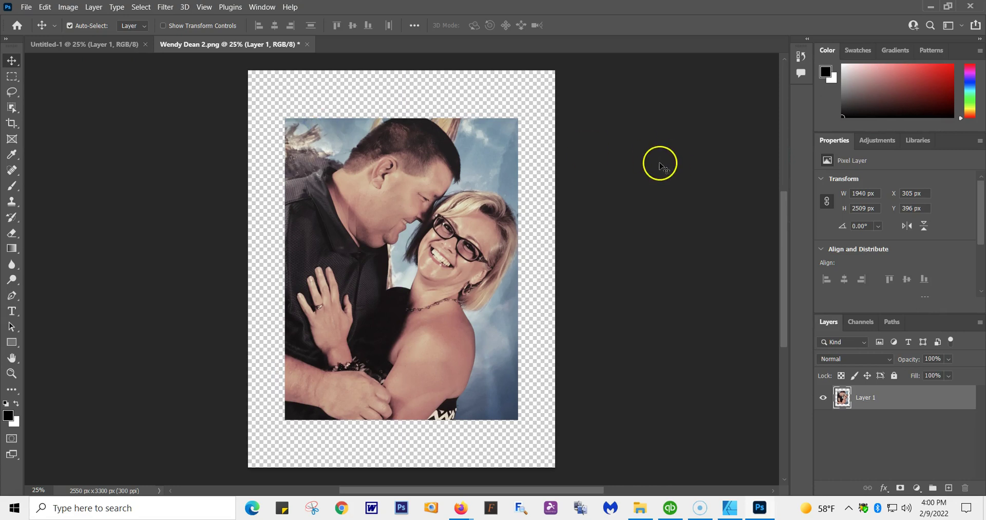
drag(656, 163, 691, 171)
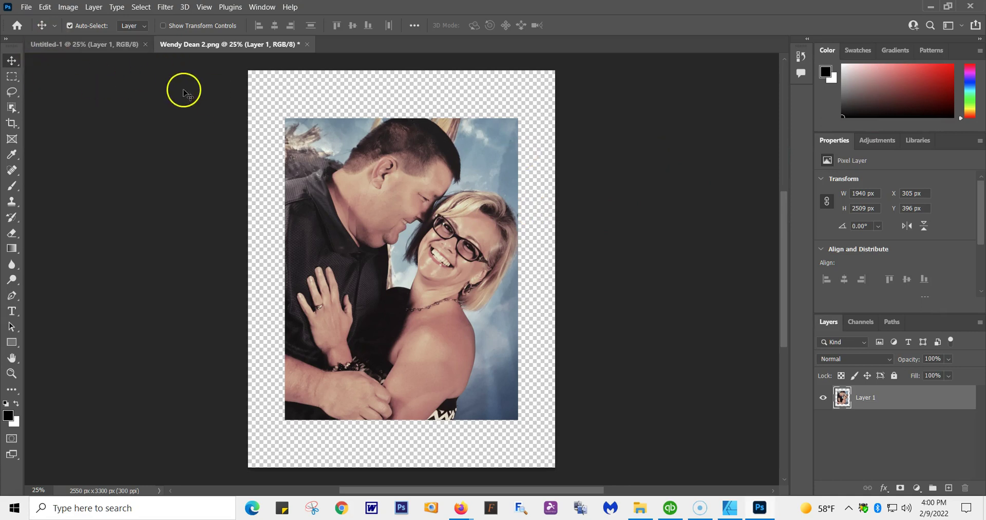
Open Print Settings, choose the ET-8550 Series(Network) printer, and bring up its driver properties.
click(27, 7)
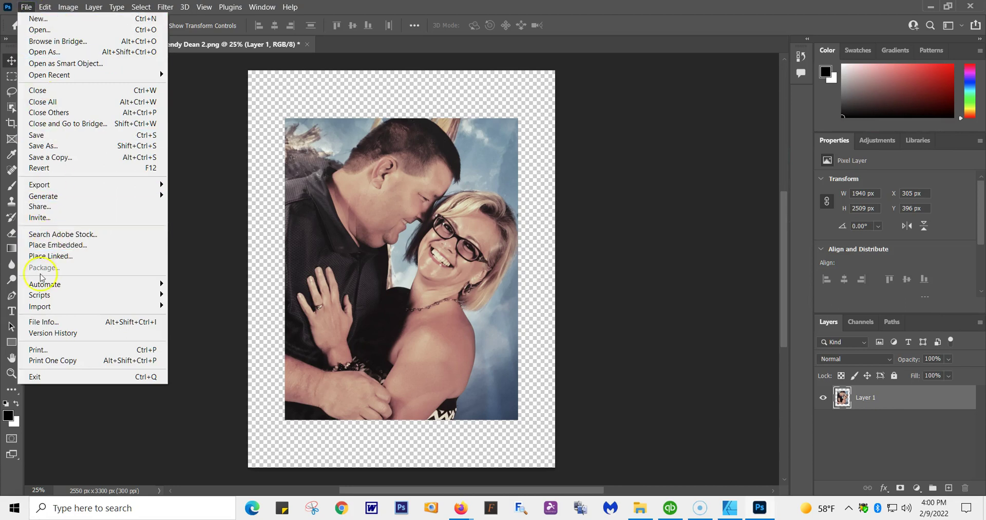
click(56, 350)
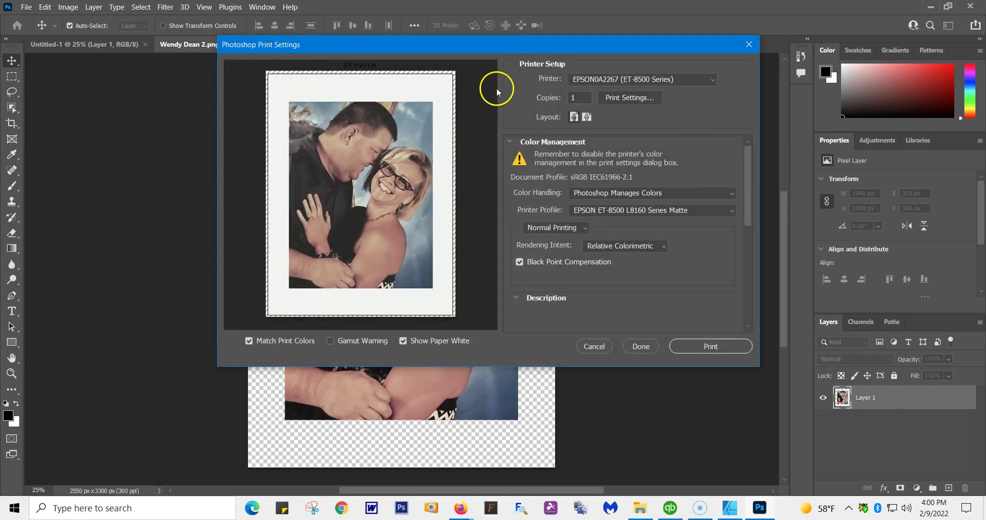
click(713, 78)
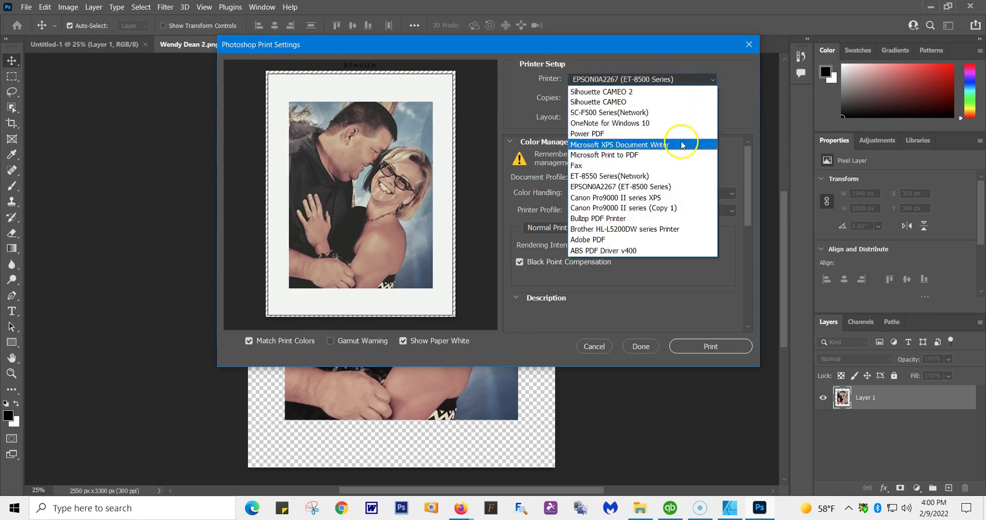
click(583, 176)
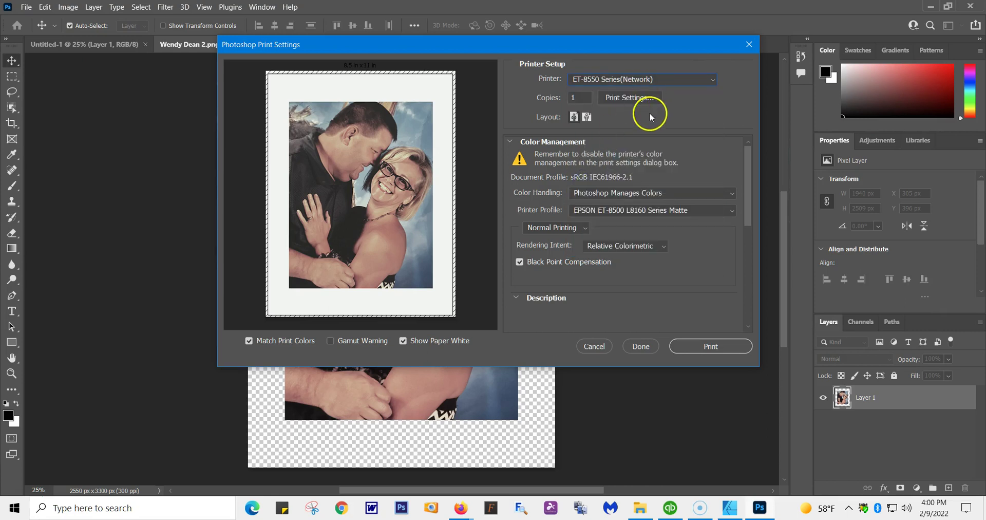
click(630, 98)
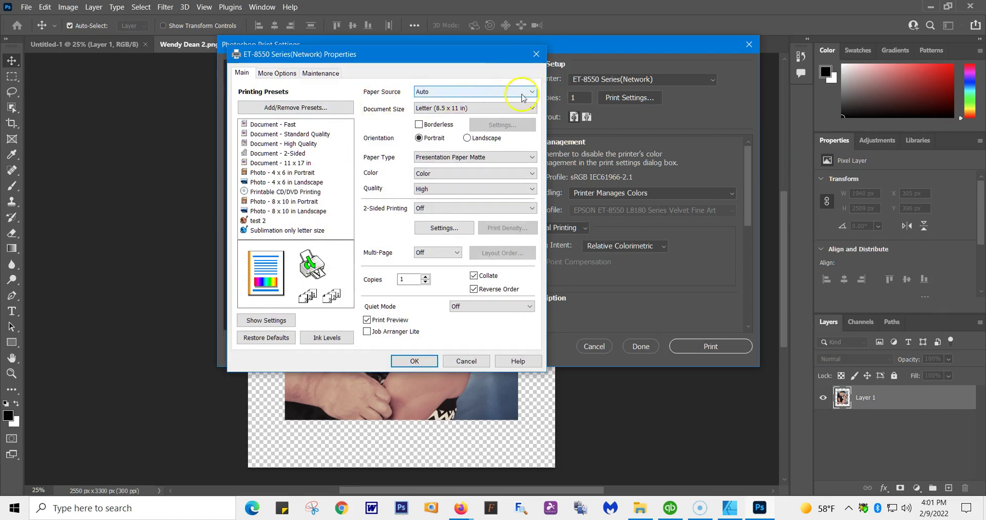
Keep Auto paper source and Letter size; set Premium Presentation Paper Matte at Standard quality.
click(533, 93)
click(534, 93)
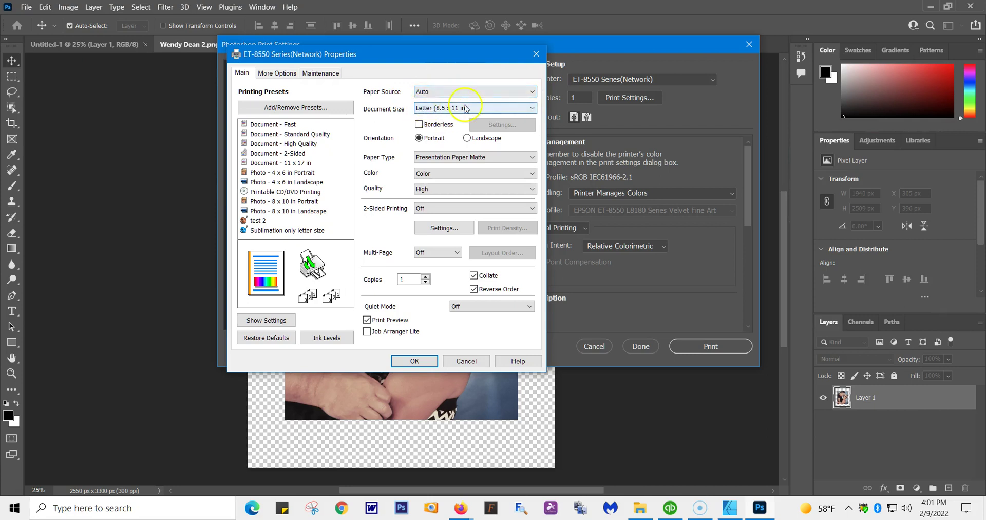
click(429, 113)
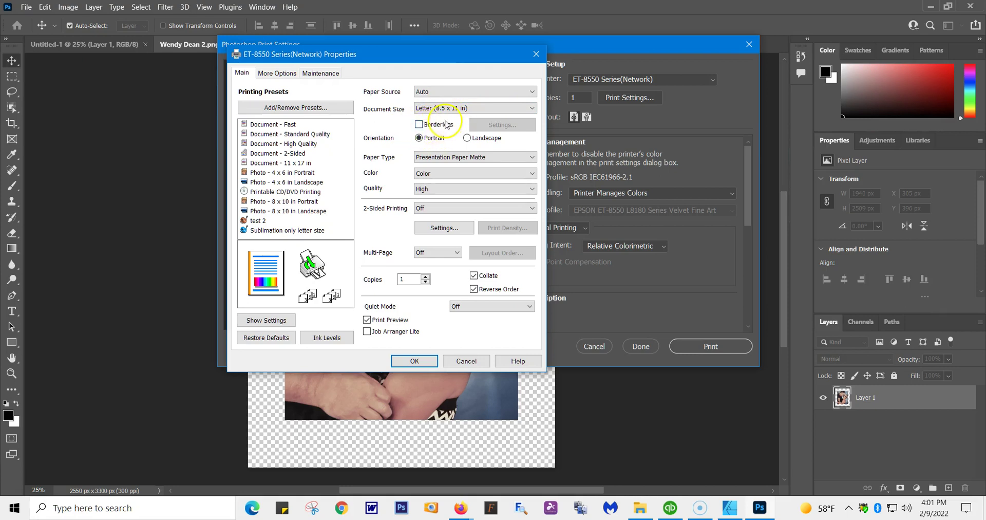
click(531, 158)
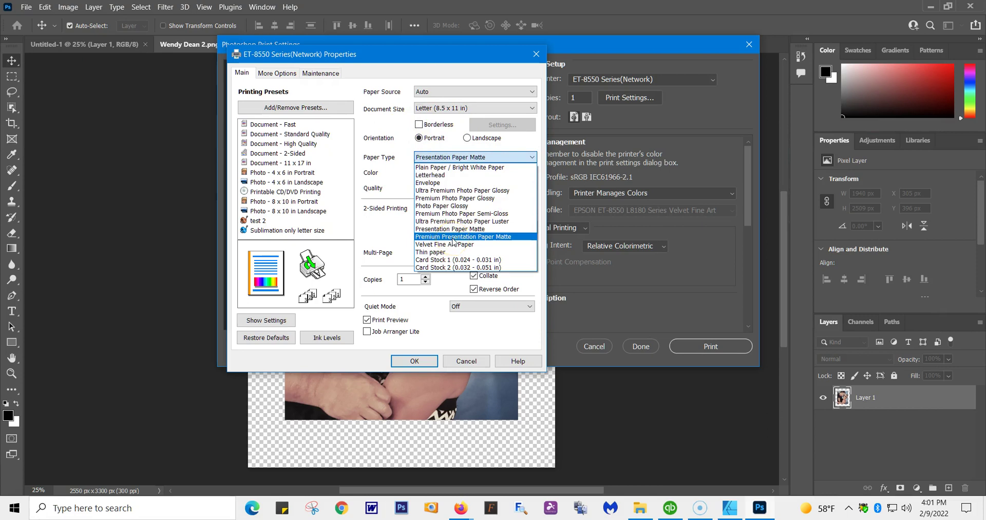
click(452, 237)
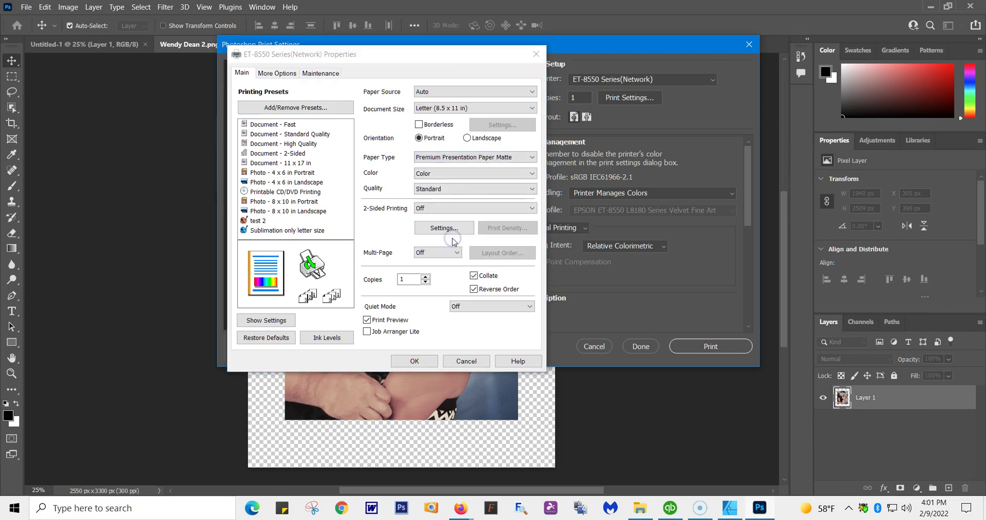
click(533, 190)
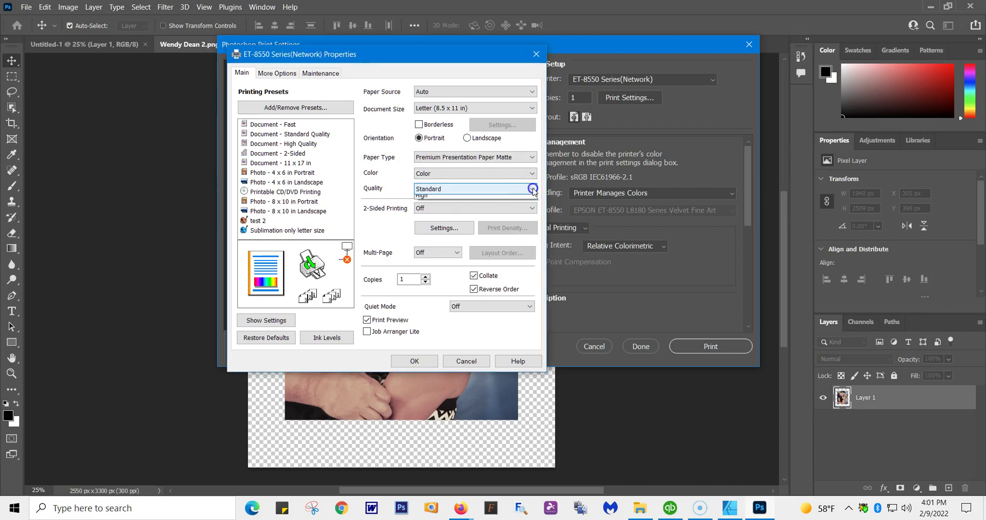
click(441, 202)
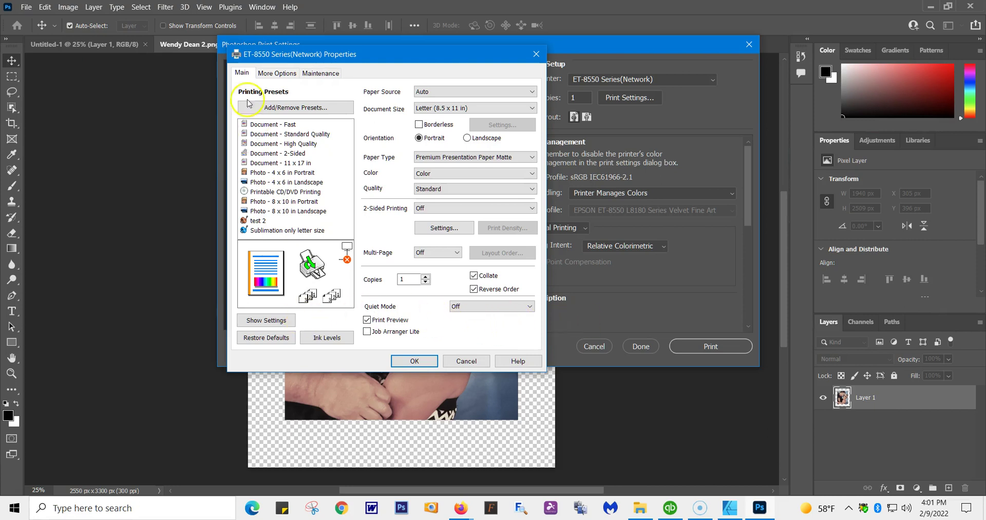
Turn off Bidirectional Printing in More Options and keep Custom color correction.
click(274, 75)
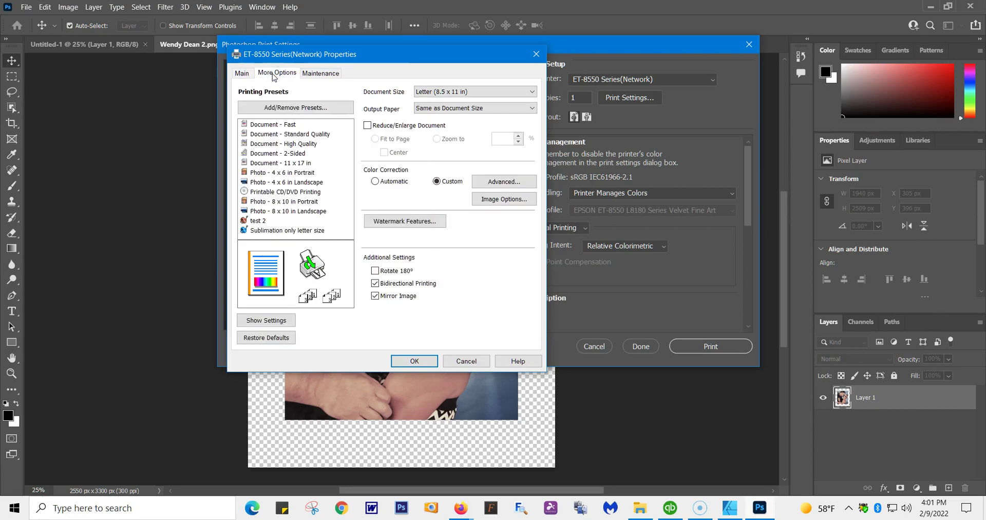
click(376, 282)
click(532, 91)
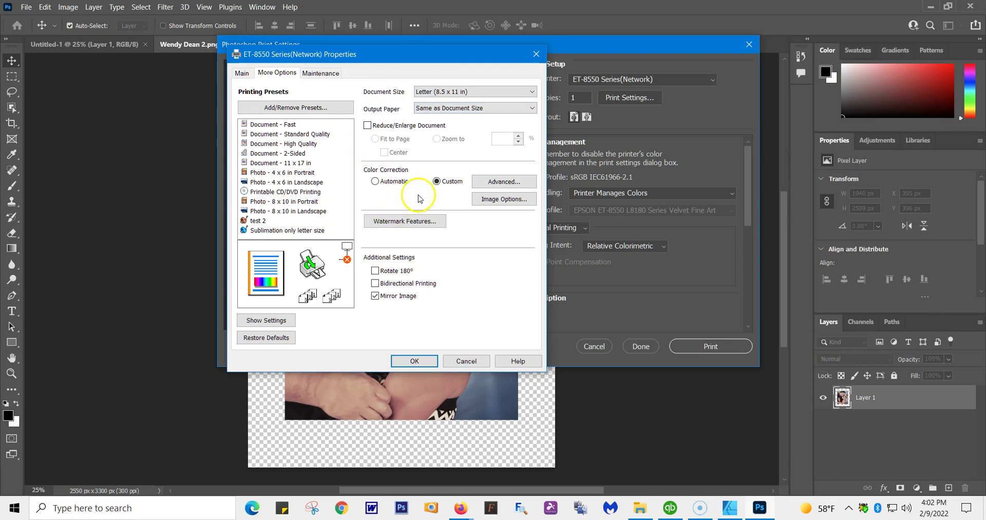
click(375, 182)
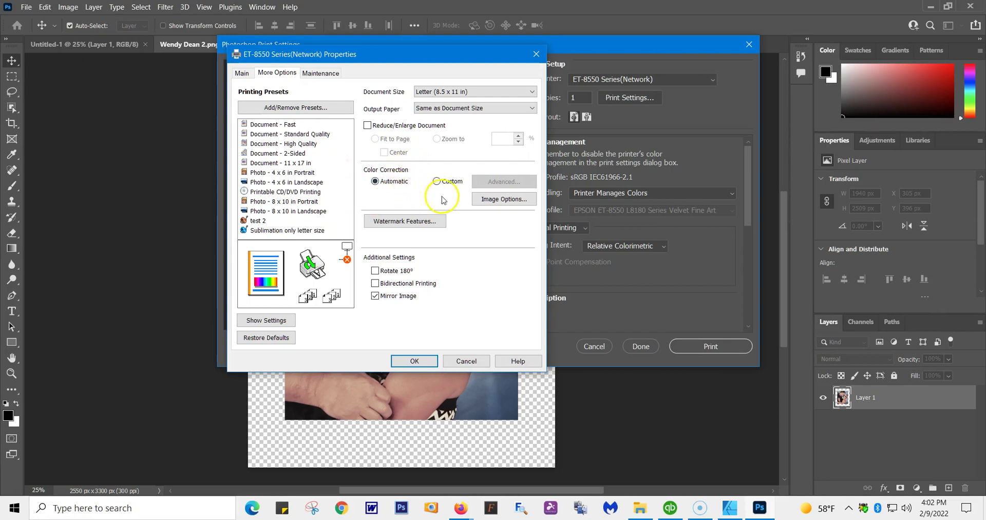
click(436, 182)
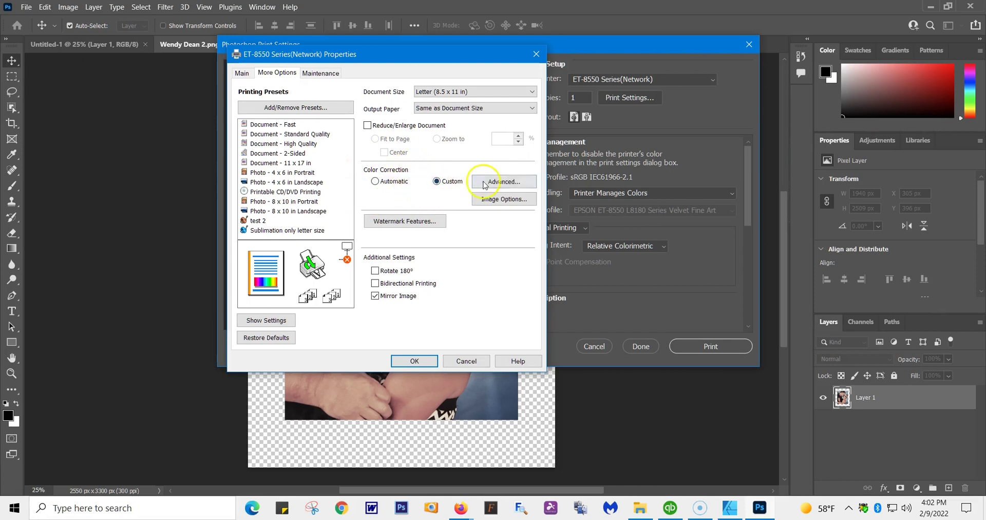
Set advanced color correction to No Color Adjustment and apply the driver settings.
click(499, 180)
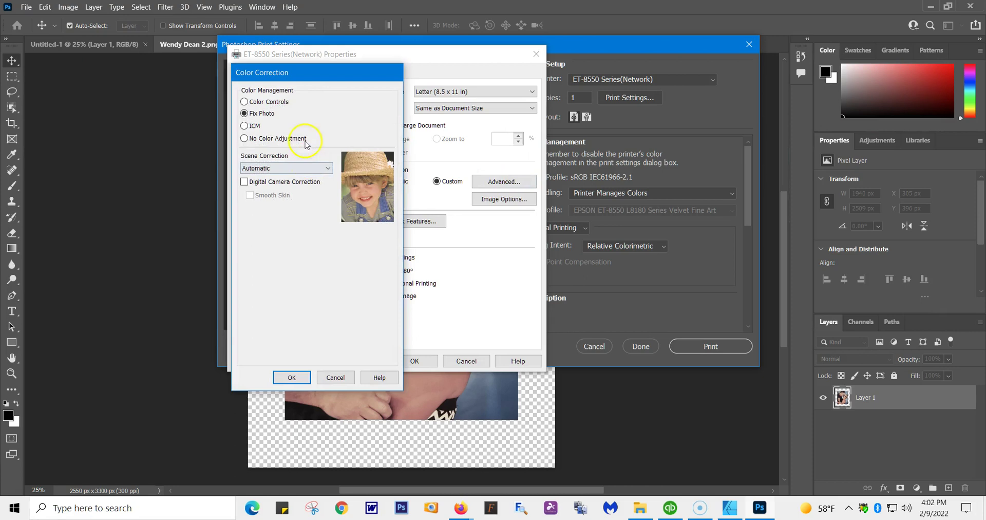
click(261, 77)
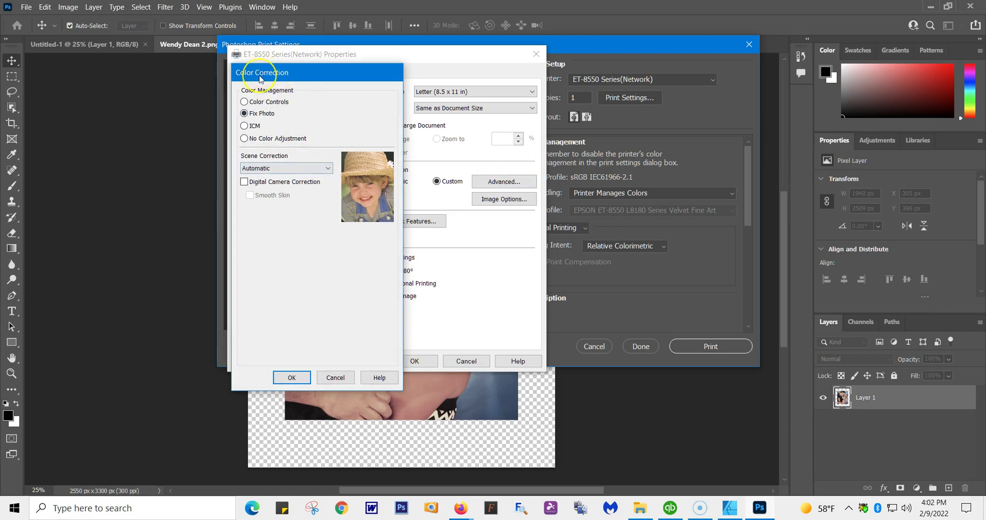
click(244, 138)
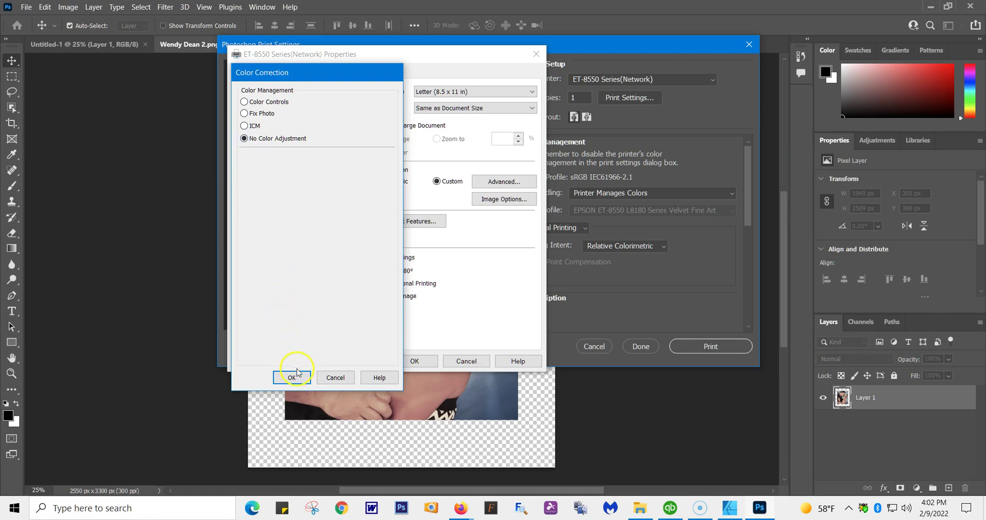
click(291, 378)
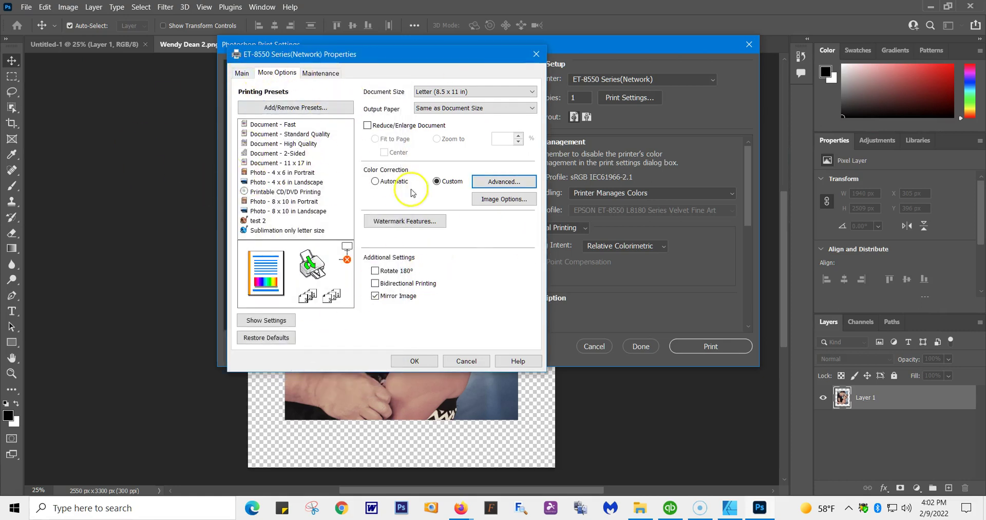
click(411, 361)
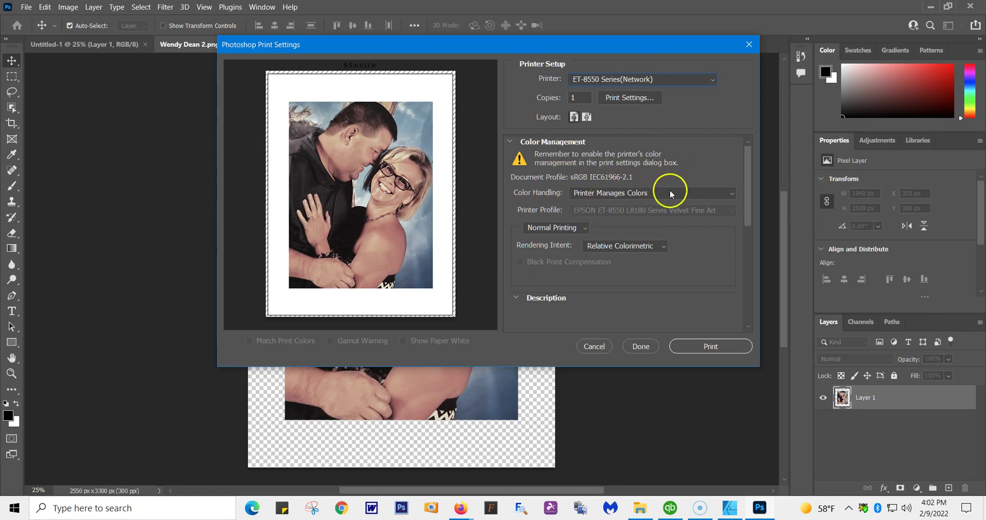
Use Photoshop Manages Colors with the EPSON ET-8550 L8180 Series Matte printer profile.
click(732, 195)
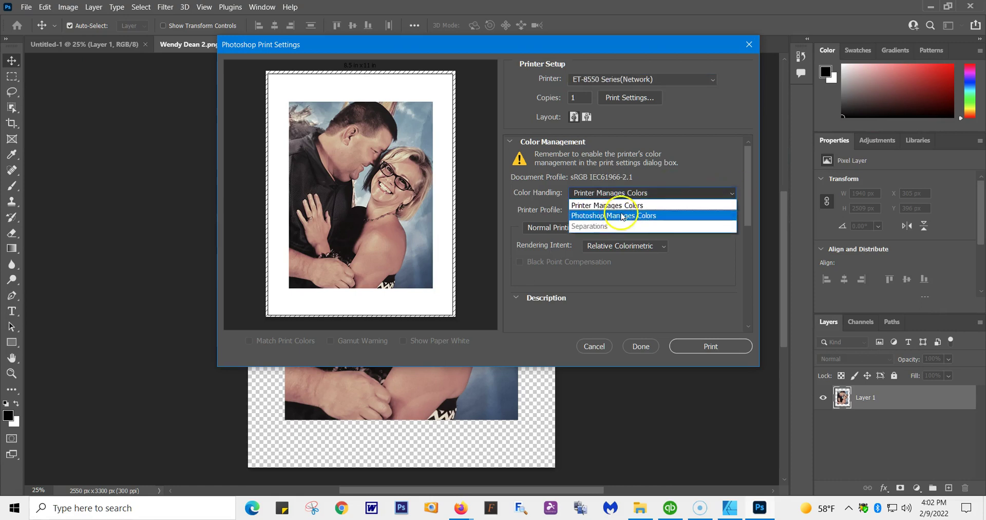
click(621, 215)
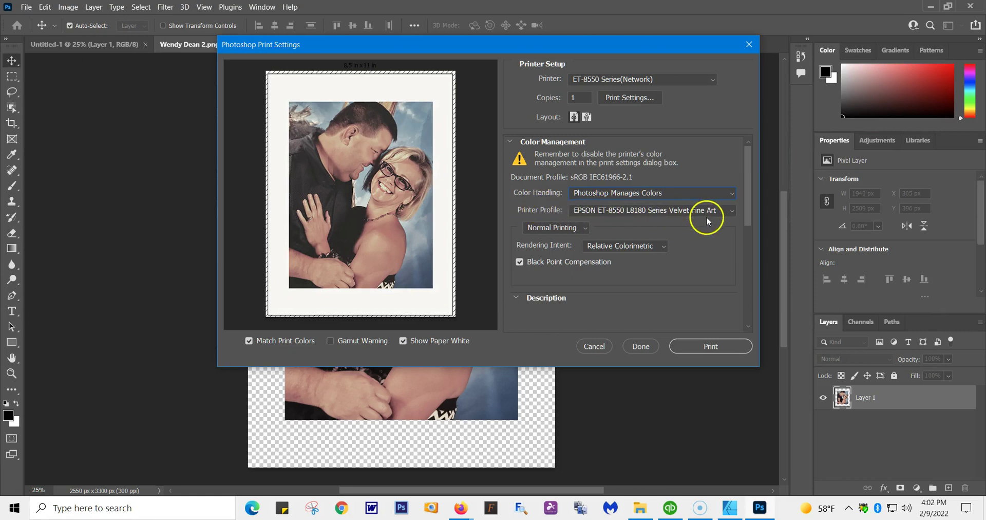
click(732, 210)
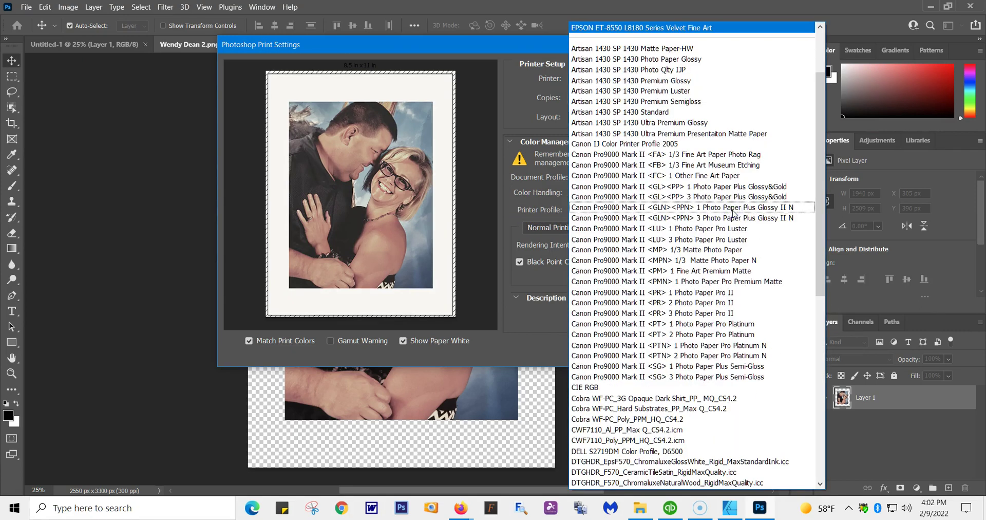
scroll(695, 225, up, 3)
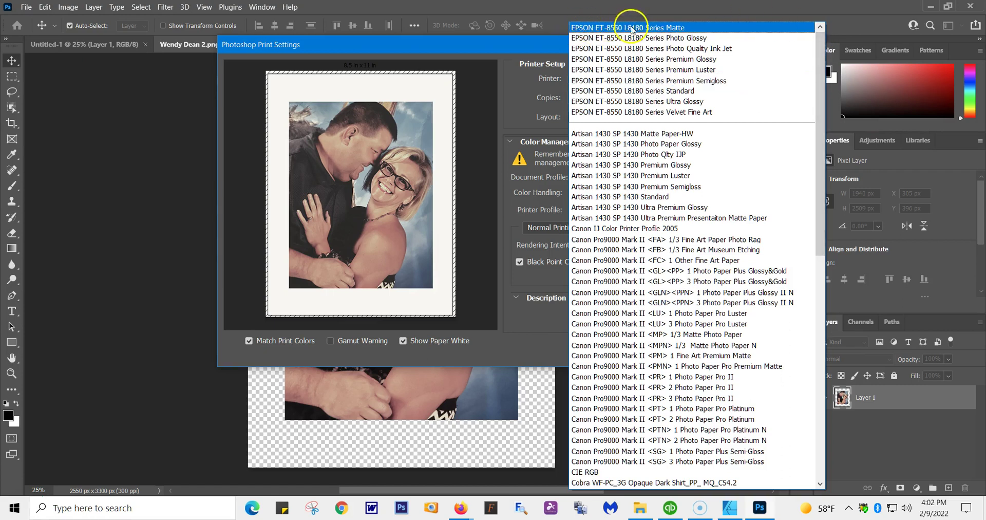
click(667, 29)
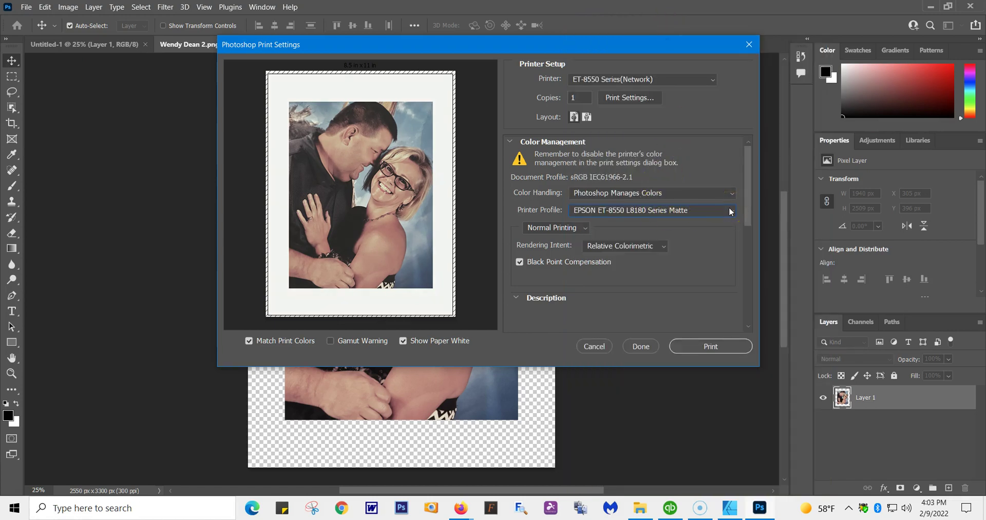
Leave the print at 100% scale, centered at 8.5 × 11 in, and save the print settings.
click(577, 237)
click(747, 219)
drag(748, 218, 729, 313)
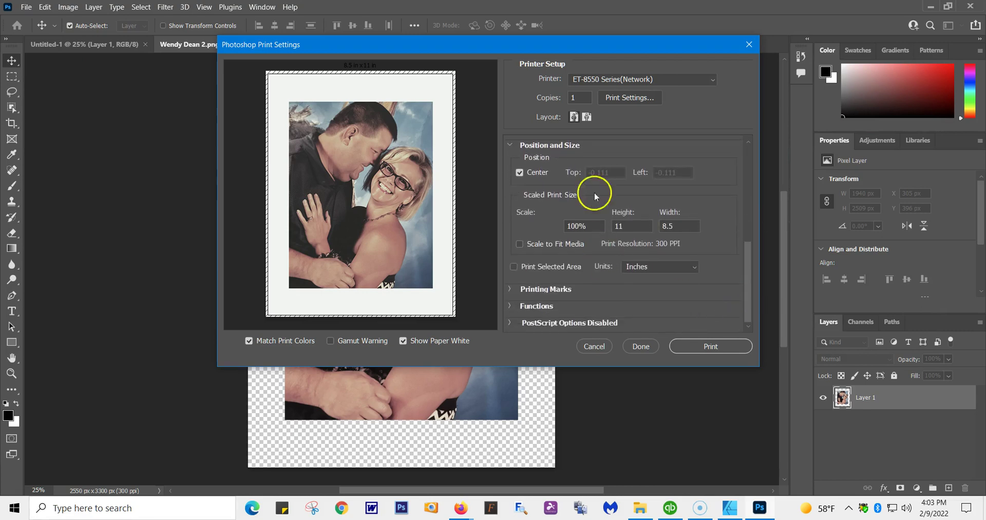
click(519, 245)
click(519, 245)
click(645, 346)
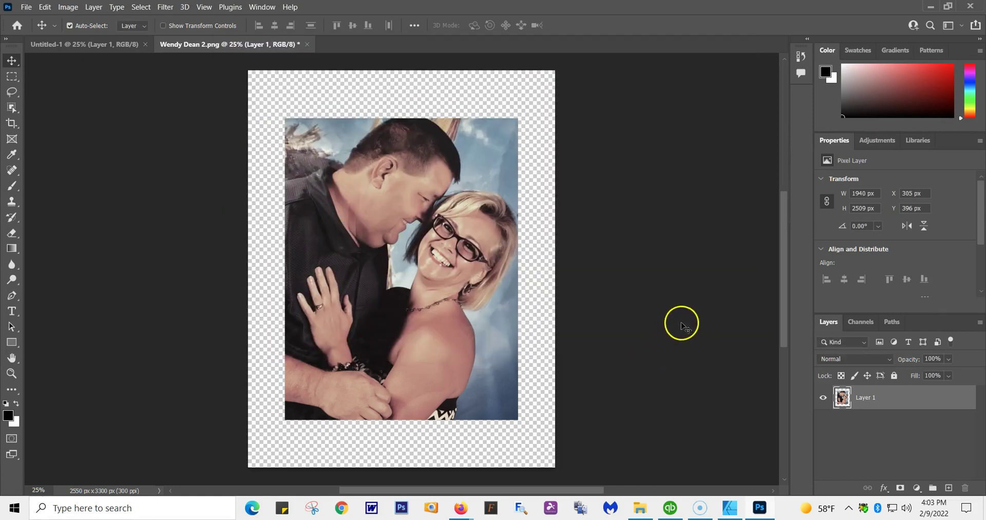